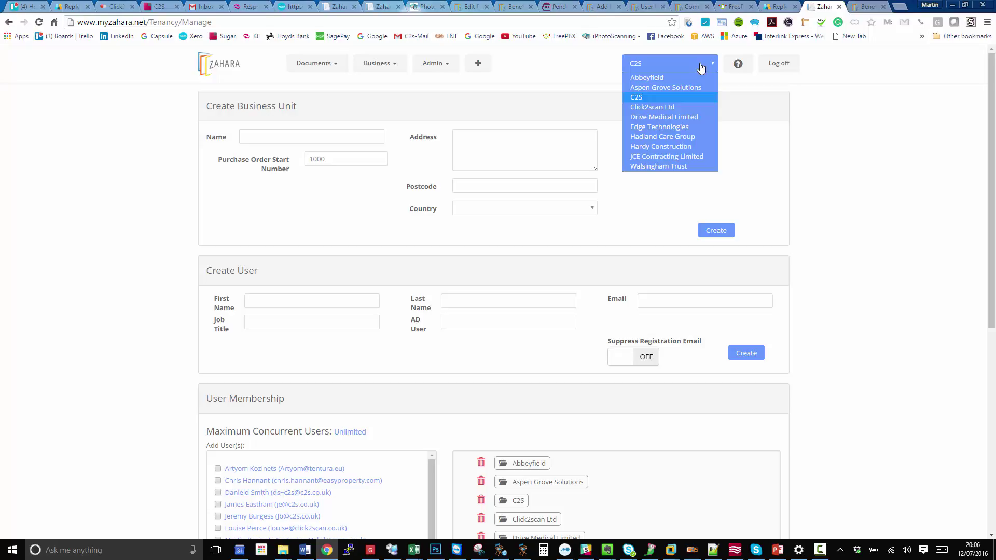
- With C2S as the active company, enter the new user's first name, last name and email
click(701, 68)
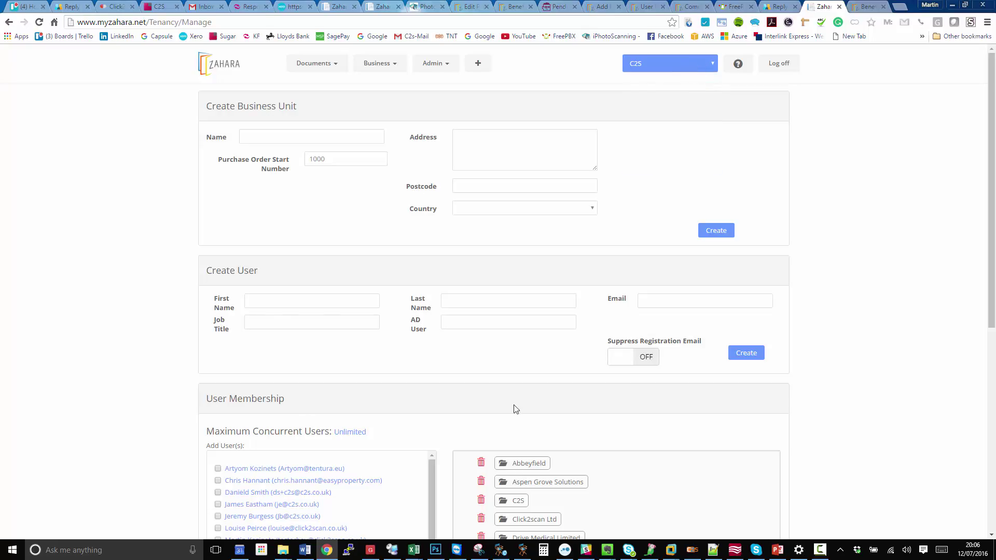
scroll(446, 274, down, 2)
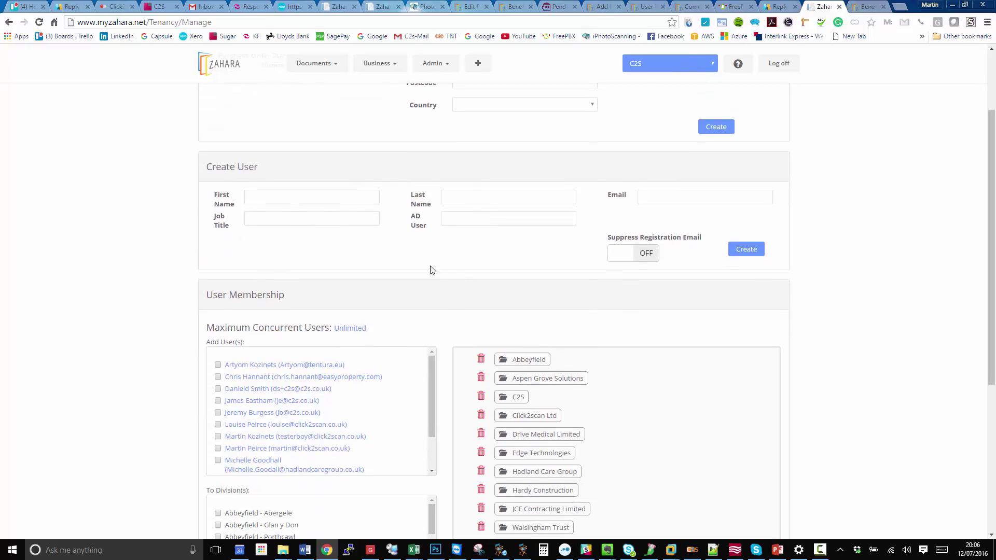
click(253, 197)
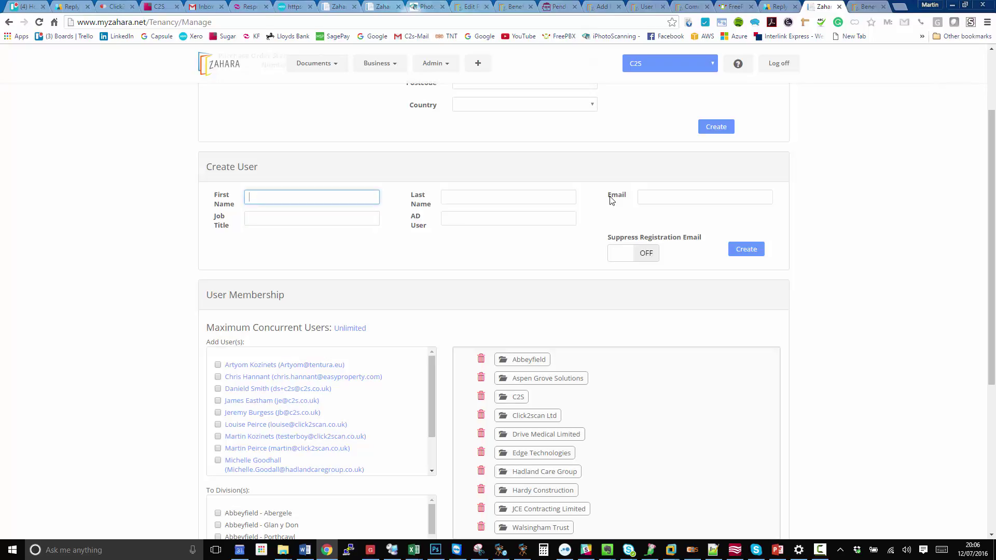
key(Tab)
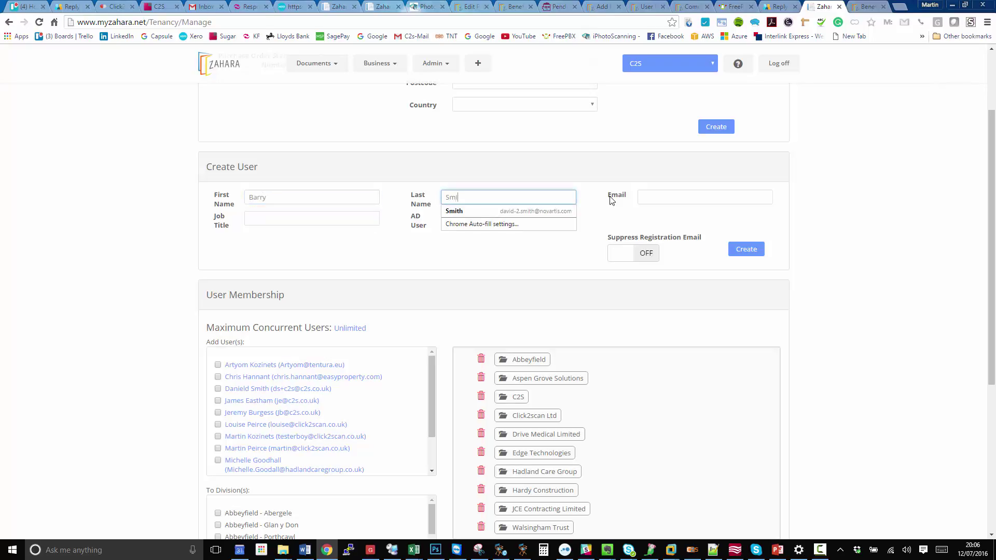
key(Tab)
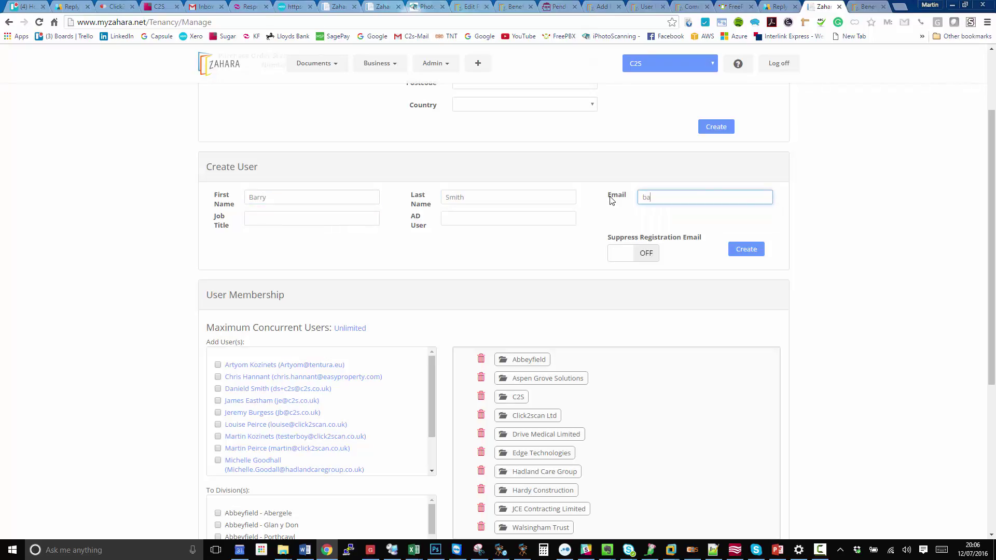
- Set the job title to IT Manager, keep the registration email enabled, and create the user
click(276, 219)
text(IT Masn)
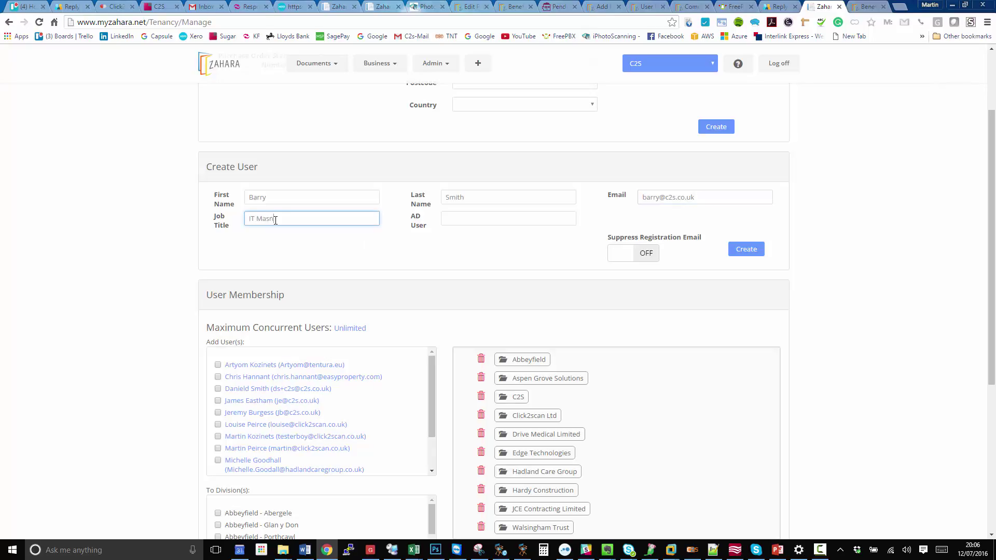
key(BackSpace)
key(BackSpace)
text(nager)
key(Tab)
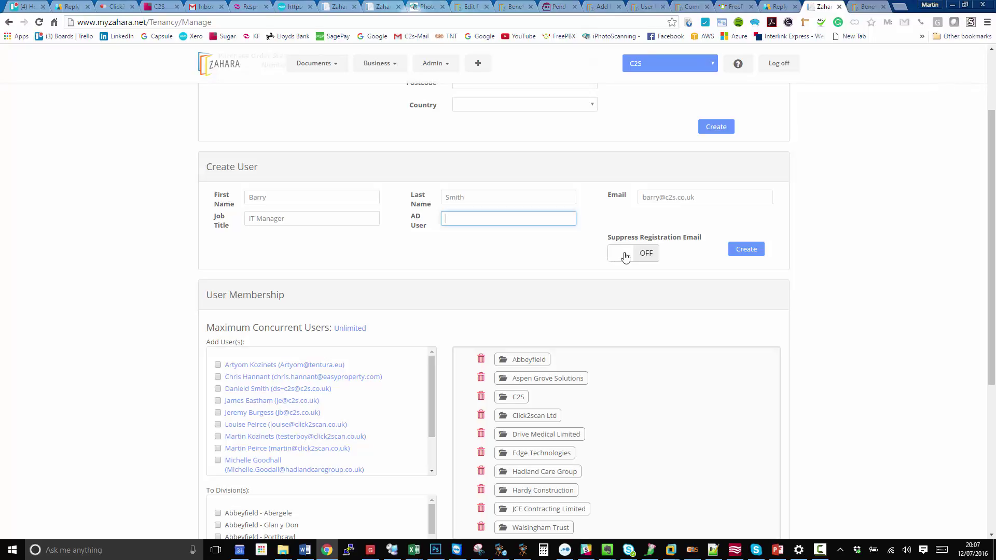
click(625, 257)
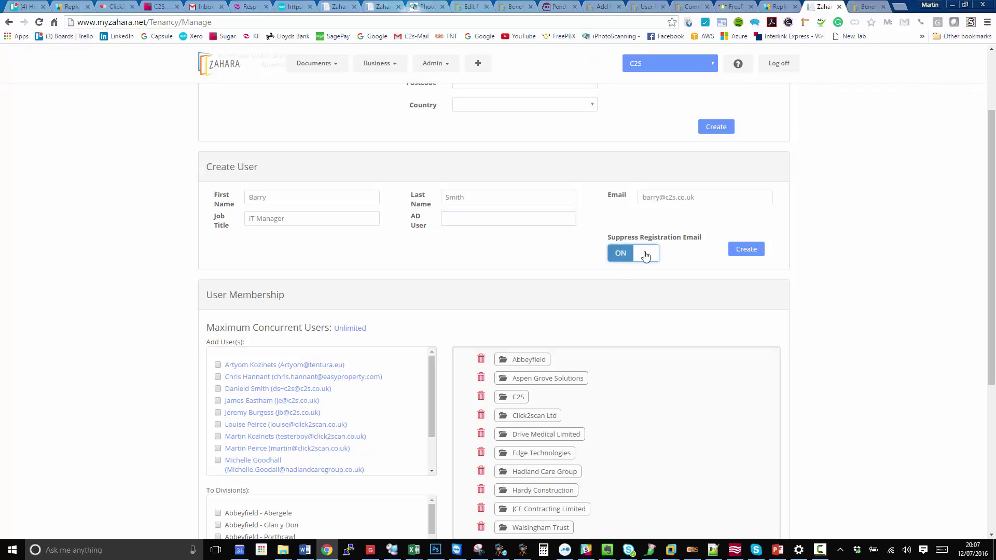
click(645, 255)
click(745, 250)
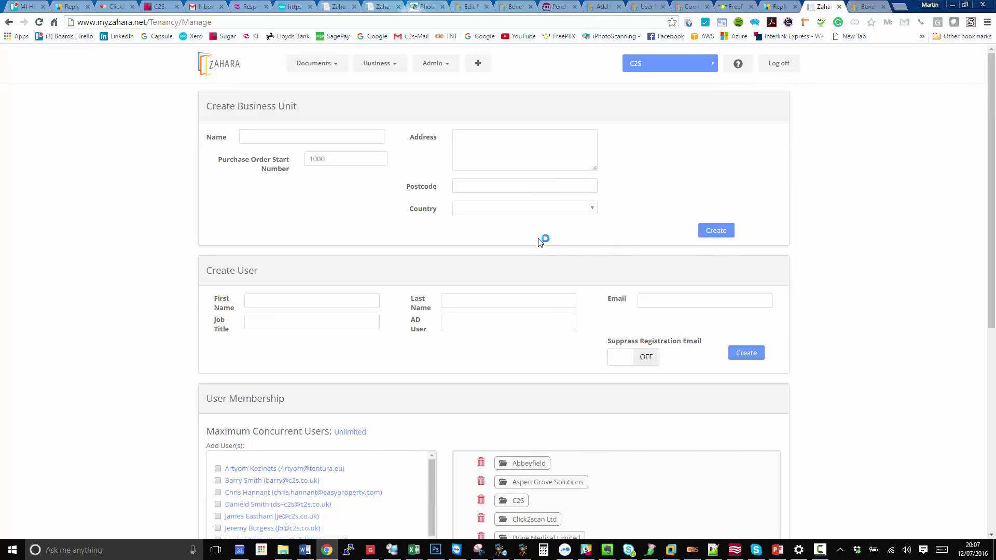
- Open the new user's edit page from the Add User(s) list
scroll(541, 239, down, 4)
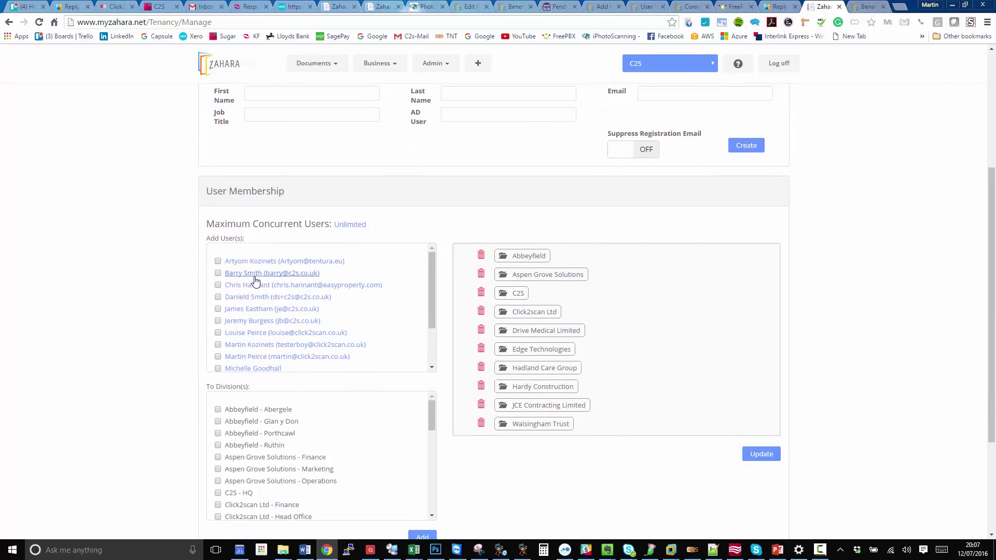
click(254, 274)
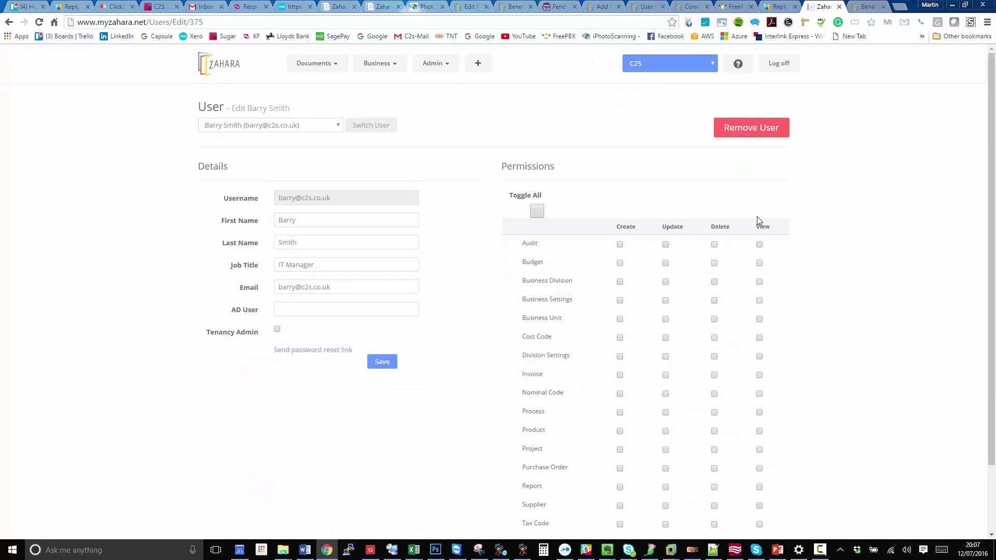
scroll(757, 218, down, 2)
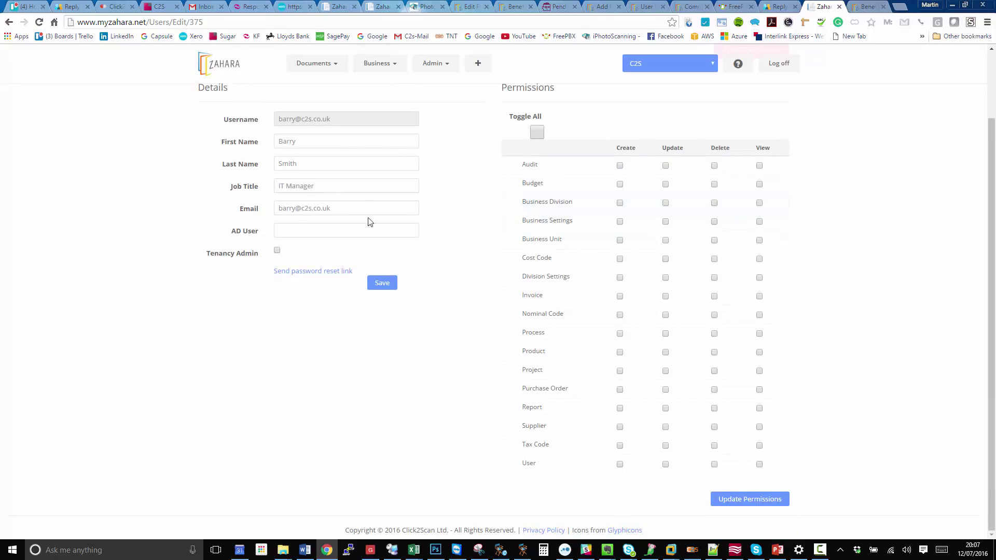
scroll(370, 221, up, 1)
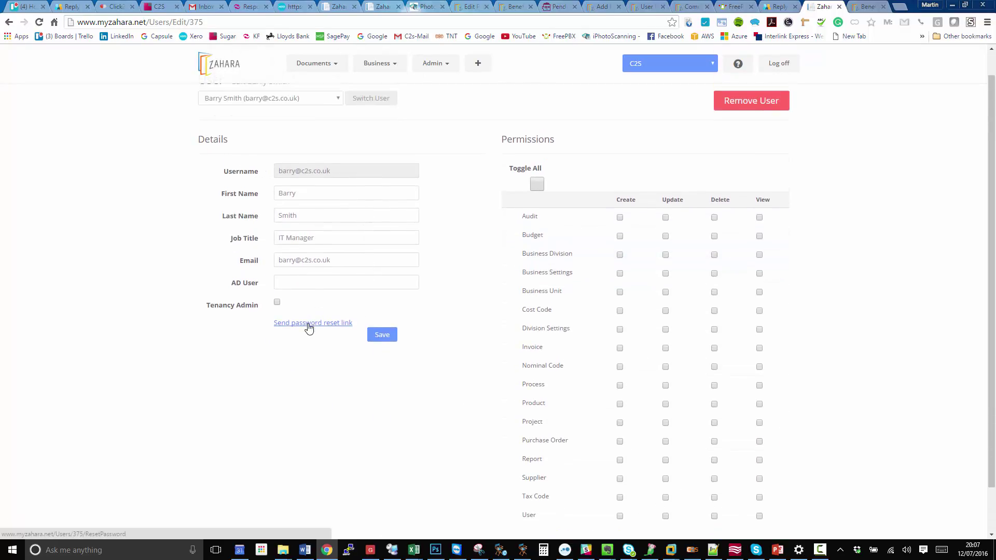
- Toggle on all Create, Update, Delete and View permissions, save, then go to Admin > Settings
click(536, 184)
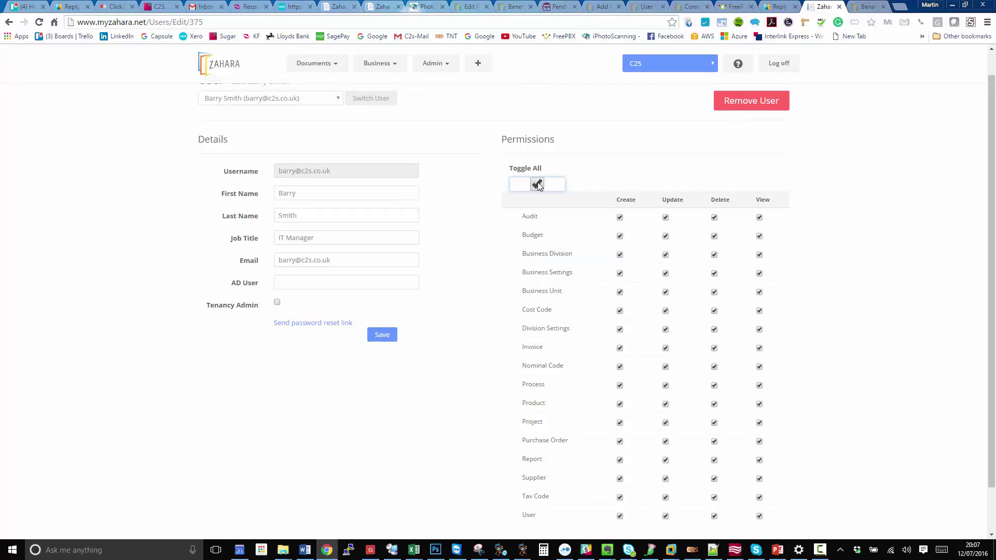
click(538, 184)
click(540, 184)
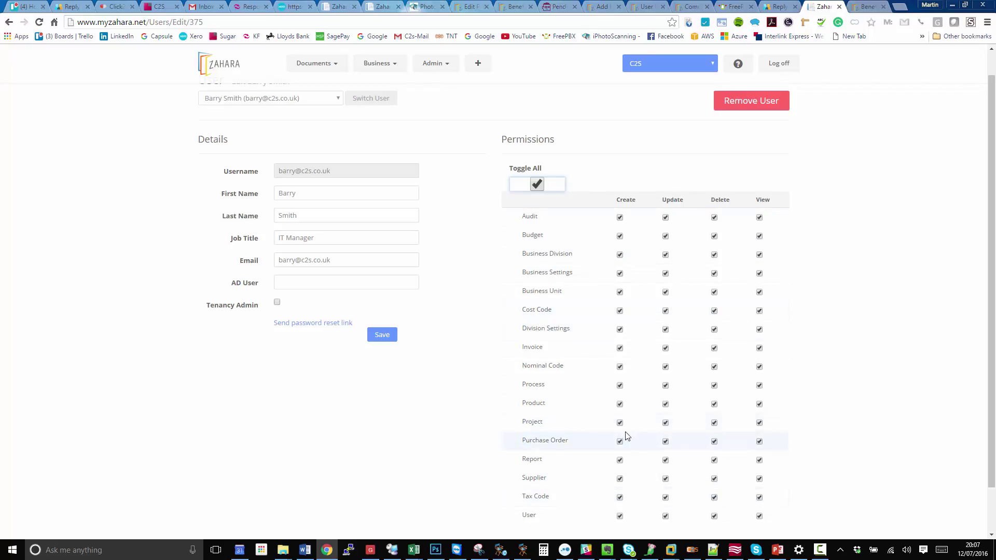
scroll(687, 395, down, 1)
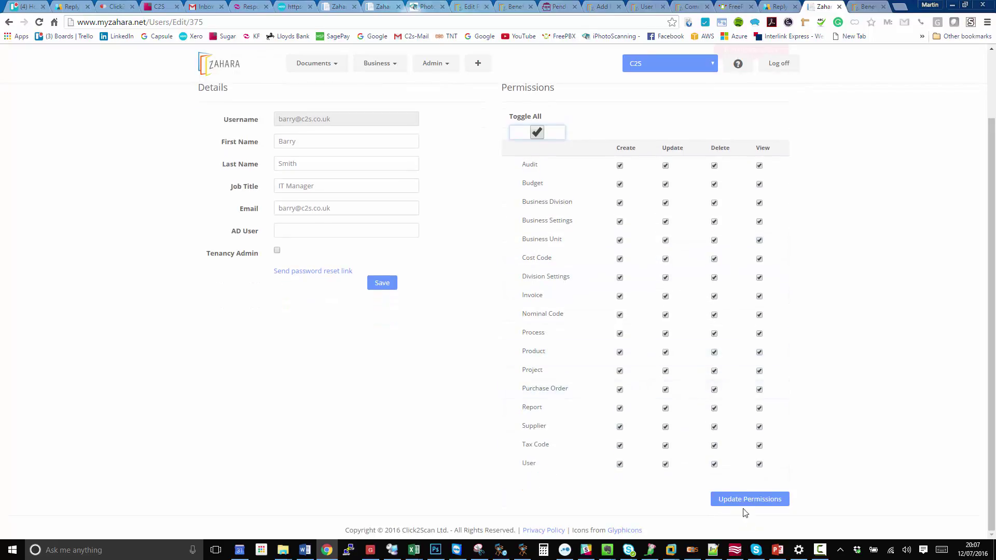
click(760, 498)
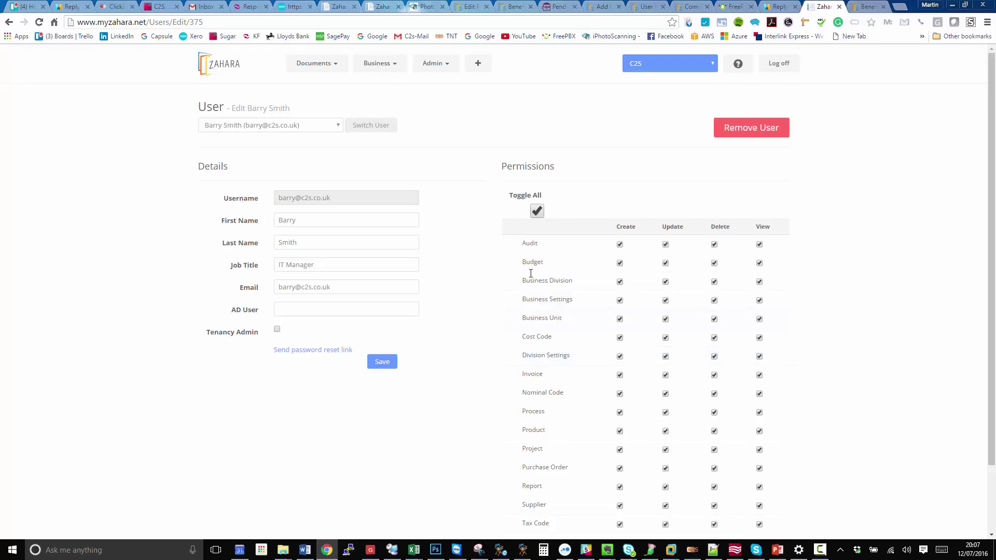
click(444, 65)
click(444, 102)
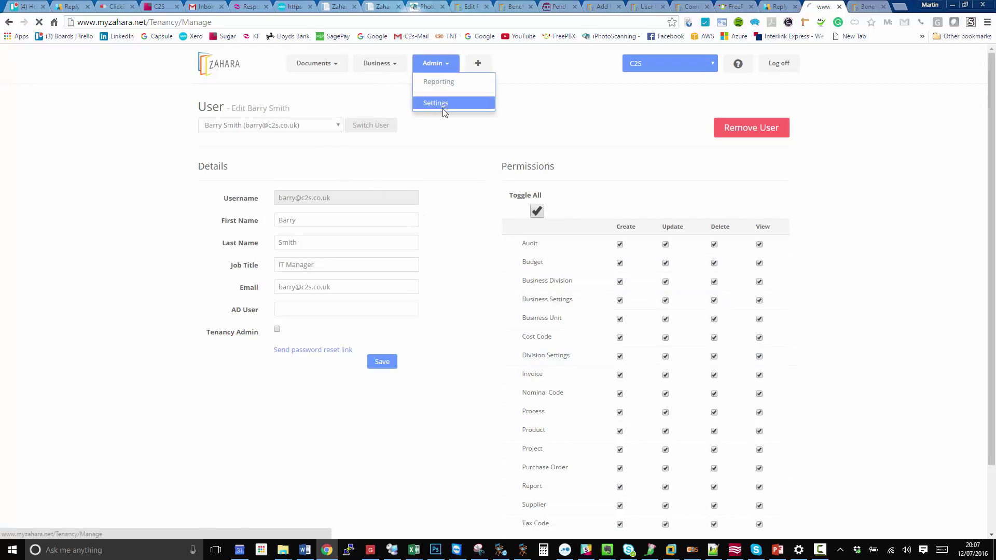
- Add the new user to the 'JCE Contracting Limited - Electrical Testing' division
scroll(393, 188, down, 5)
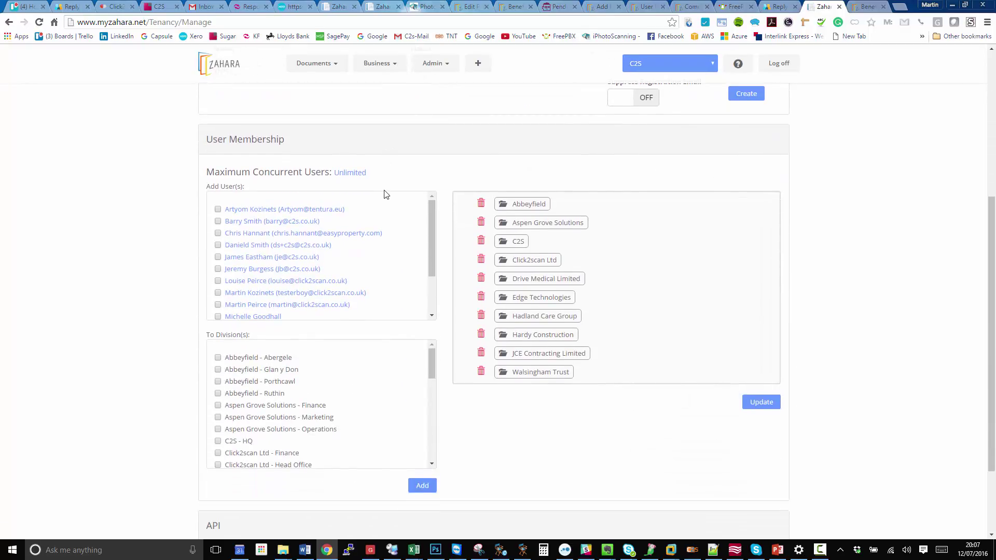
click(218, 223)
drag(430, 369, 409, 422)
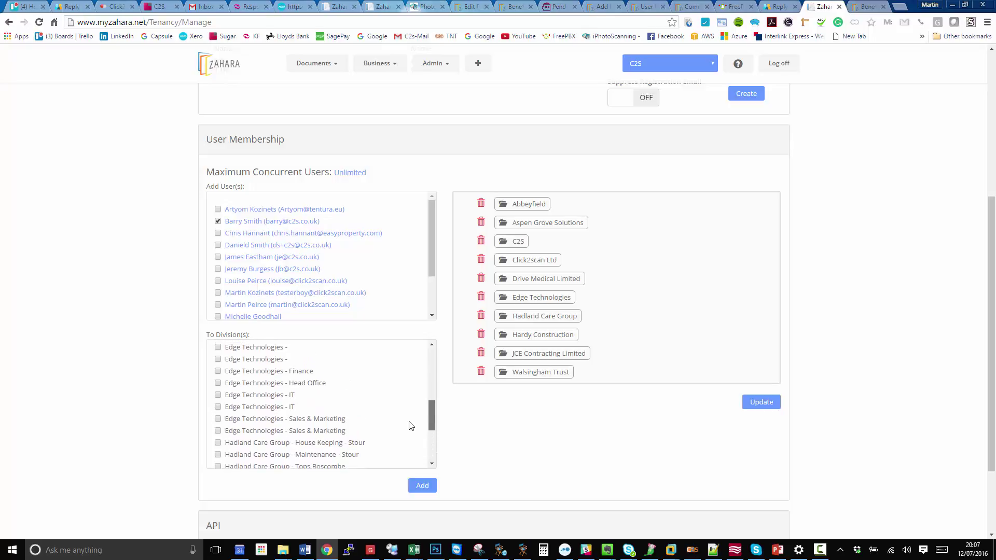
scroll(411, 433, down, 3)
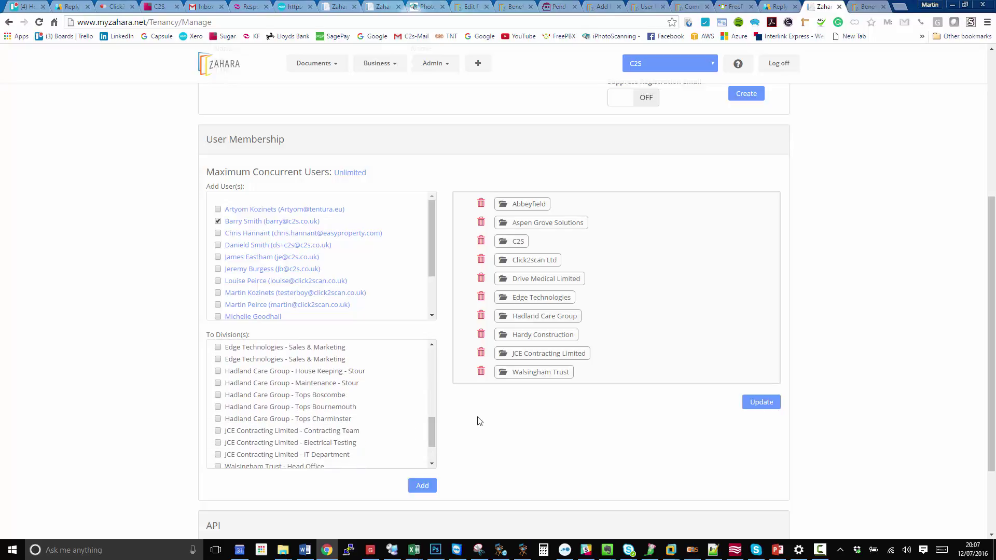
click(218, 443)
click(422, 485)
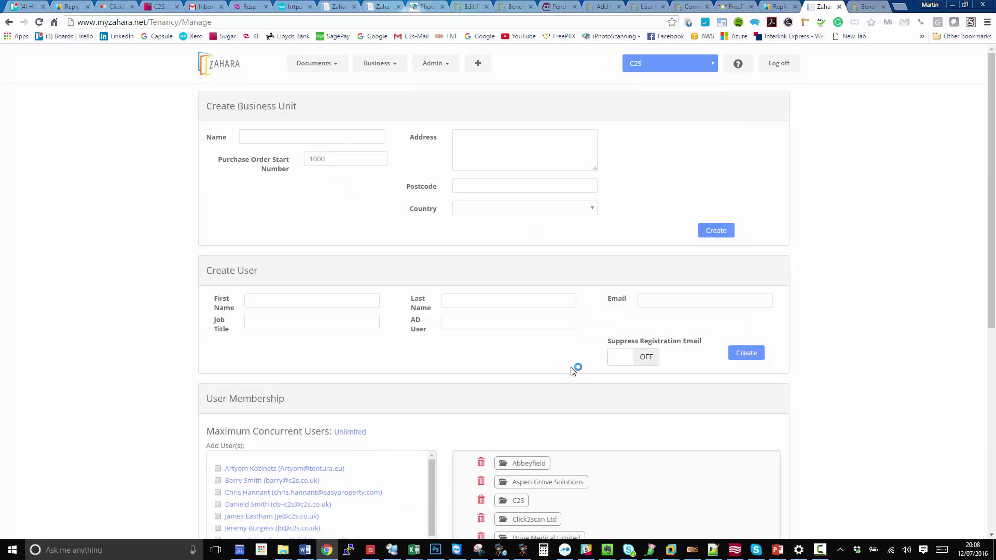
- Check Electrical Testing's members in the company tree, then return to the dashboard
scroll(572, 370, down, 5)
click(527, 353)
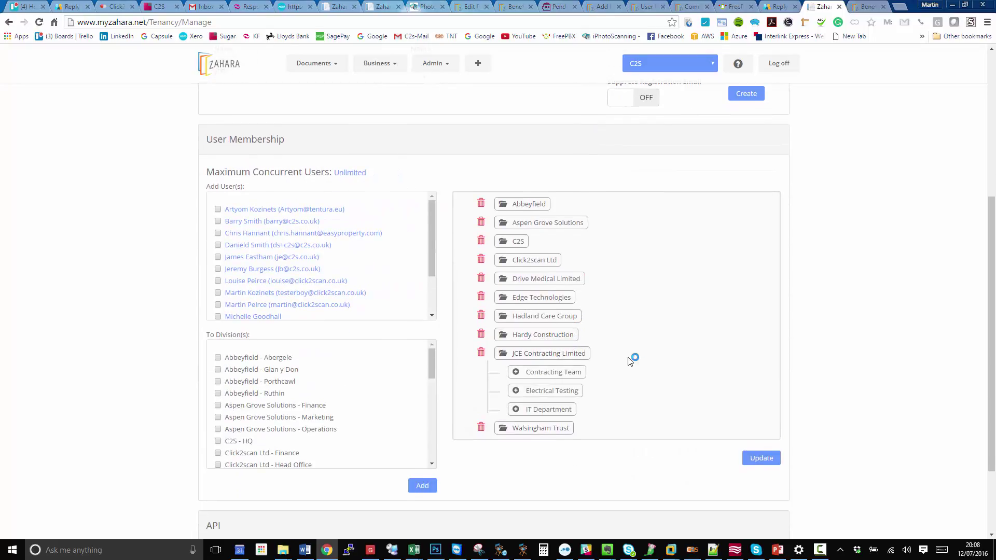
click(551, 391)
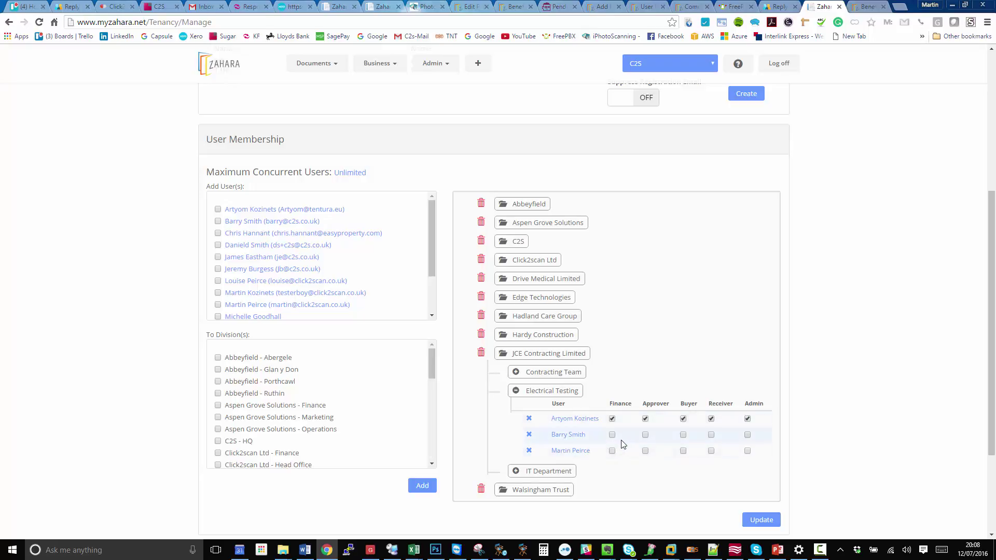
click(207, 73)
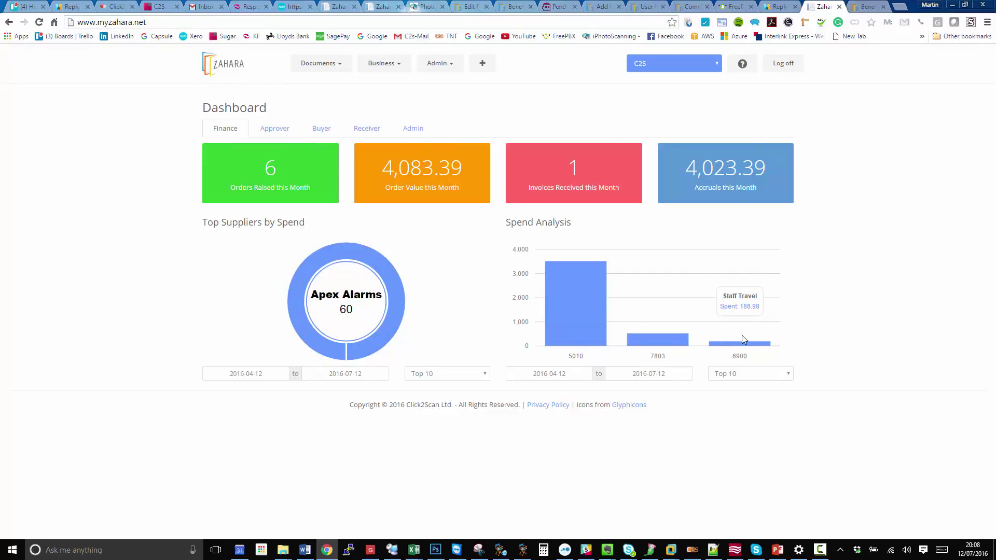
- Review the Approver, Buyer, Receiver, Admin and Finance dashboard views
click(268, 136)
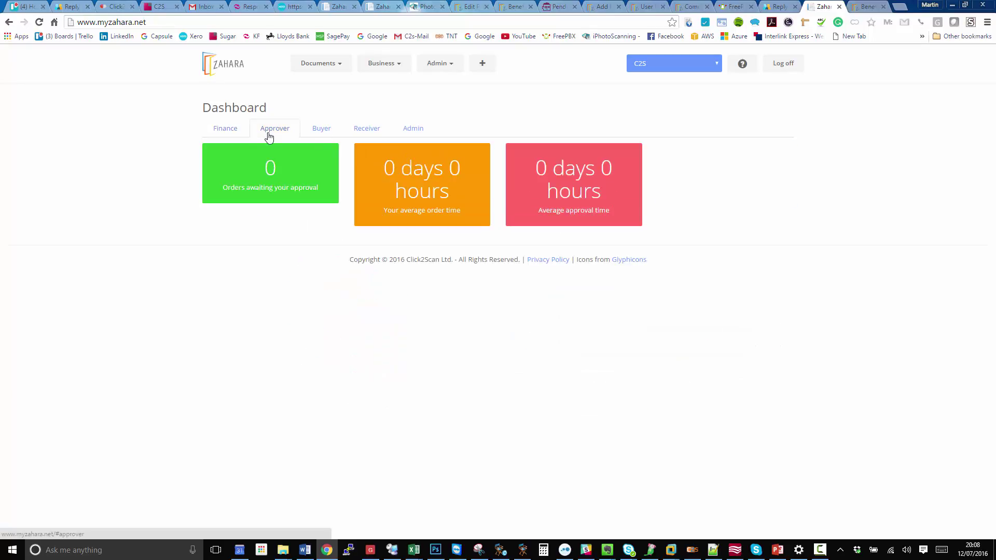
click(228, 129)
click(322, 129)
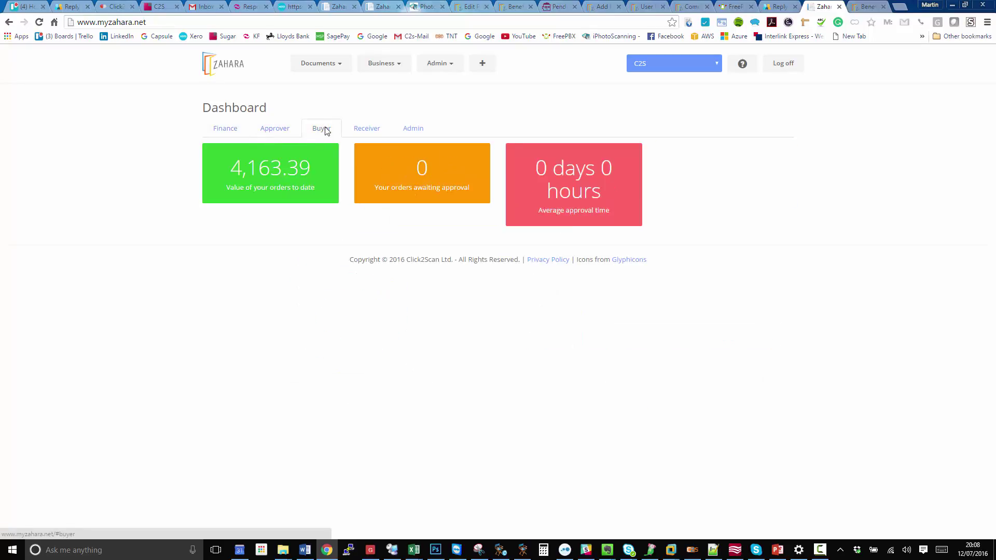
click(373, 132)
click(407, 131)
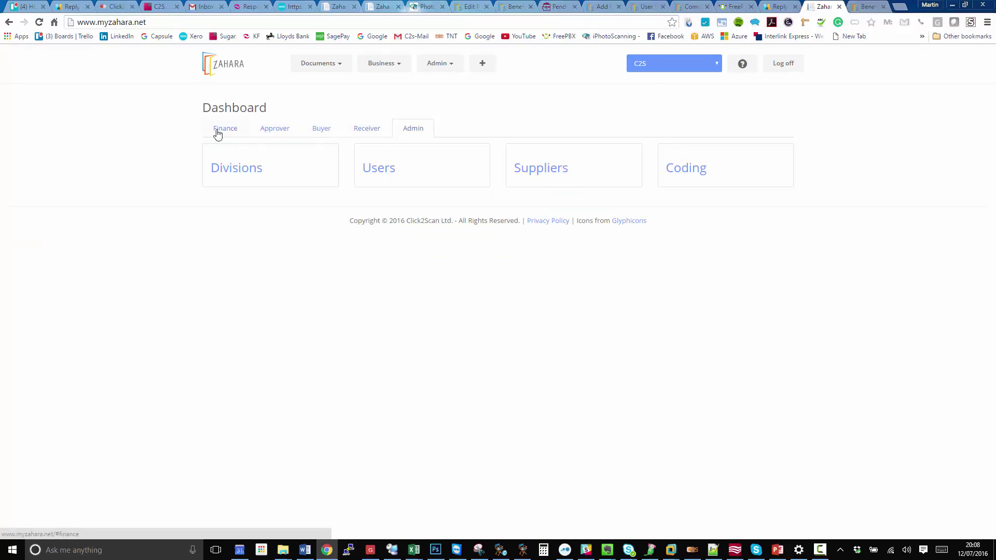
click(217, 132)
- Go to the tenancy settings page via Admin > Settings
click(384, 62)
click(440, 63)
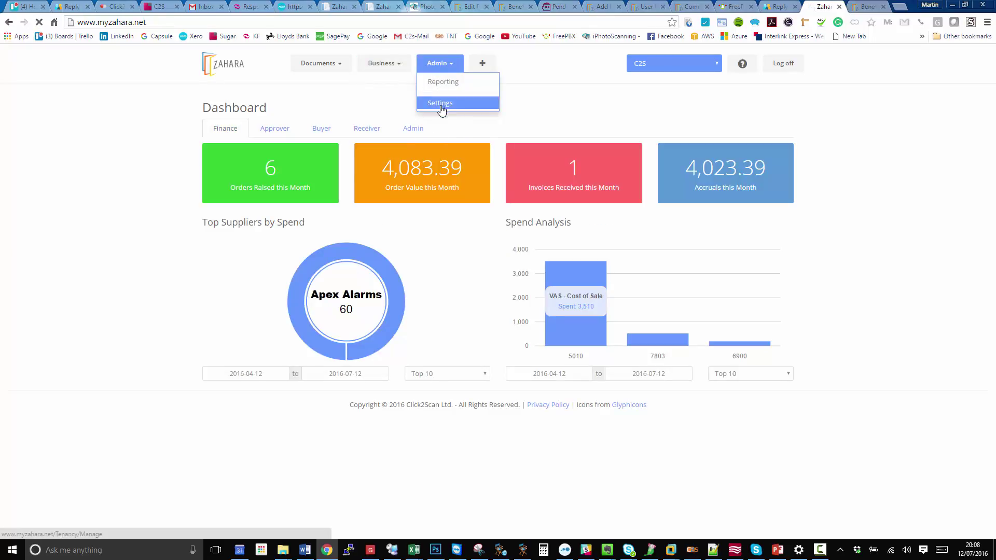
click(442, 101)
scroll(514, 202, down, 7)
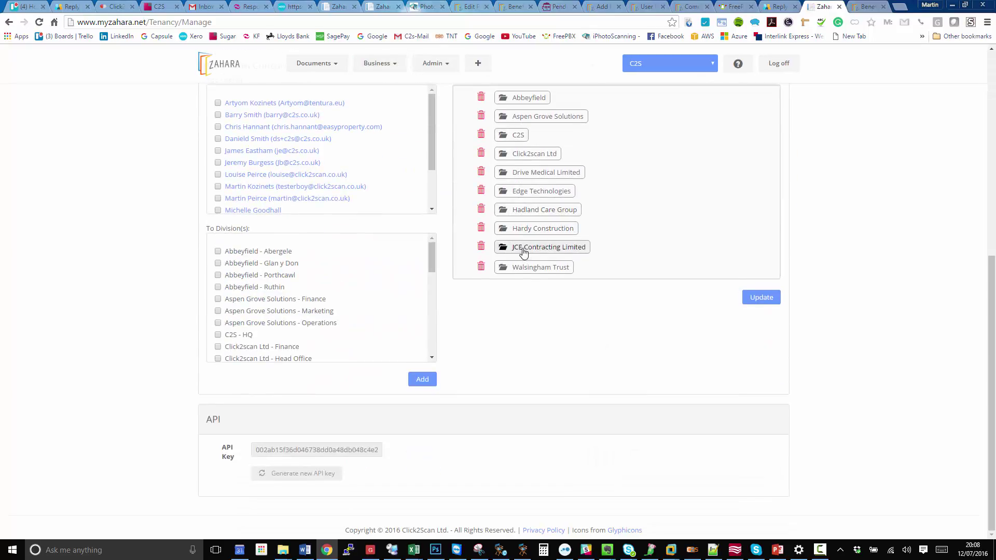
- Expand JCE Contracting Limited and show the Electrical Testing division's member permissions
click(523, 248)
click(533, 305)
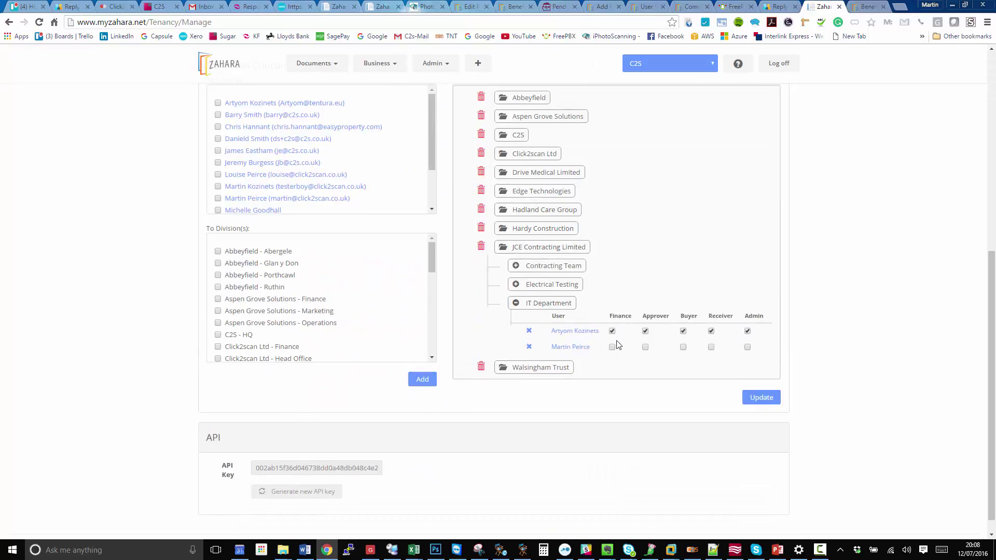
click(553, 285)
click(542, 363)
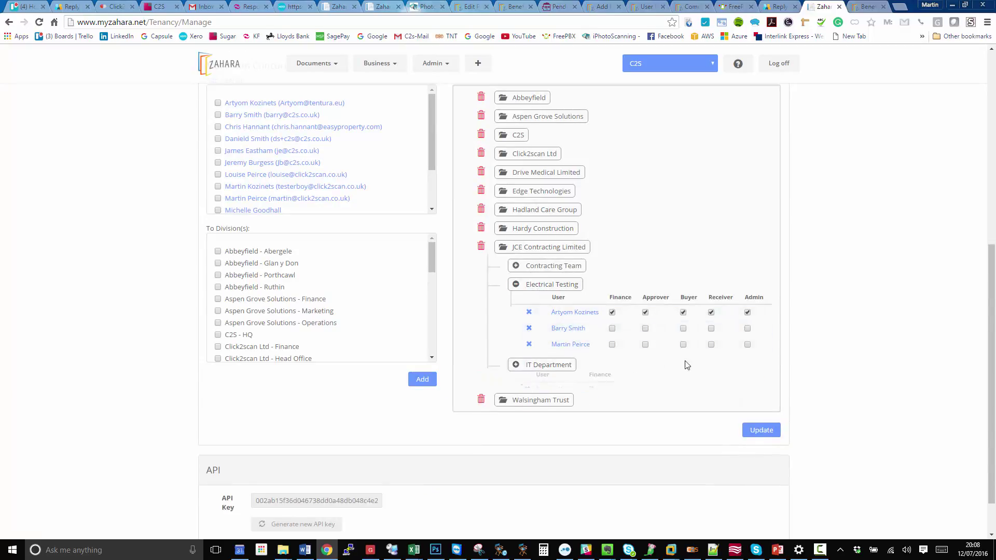
- Give the new user Finance, Approver, Buyer, Receiver and Admin roles, then update
click(611, 329)
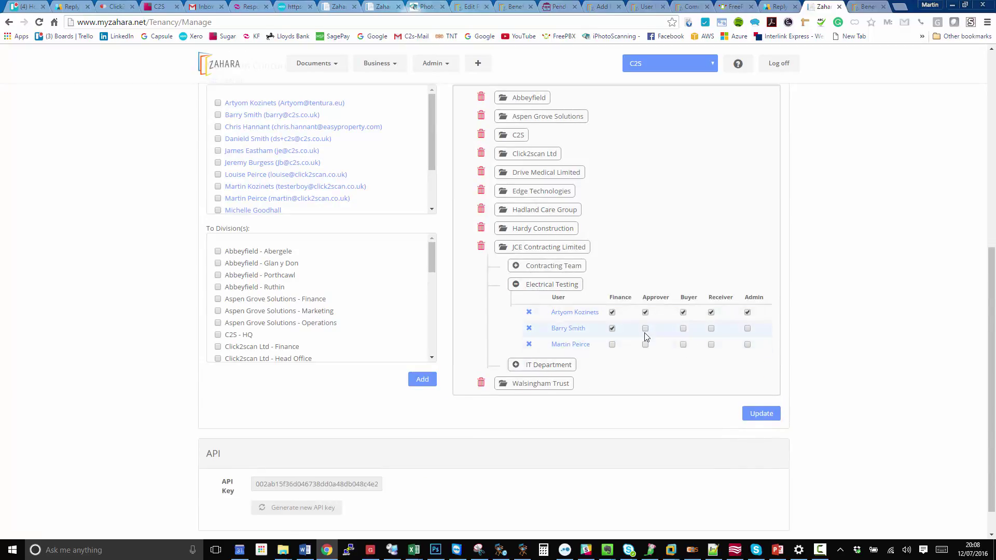
click(645, 329)
click(683, 329)
click(711, 329)
click(748, 328)
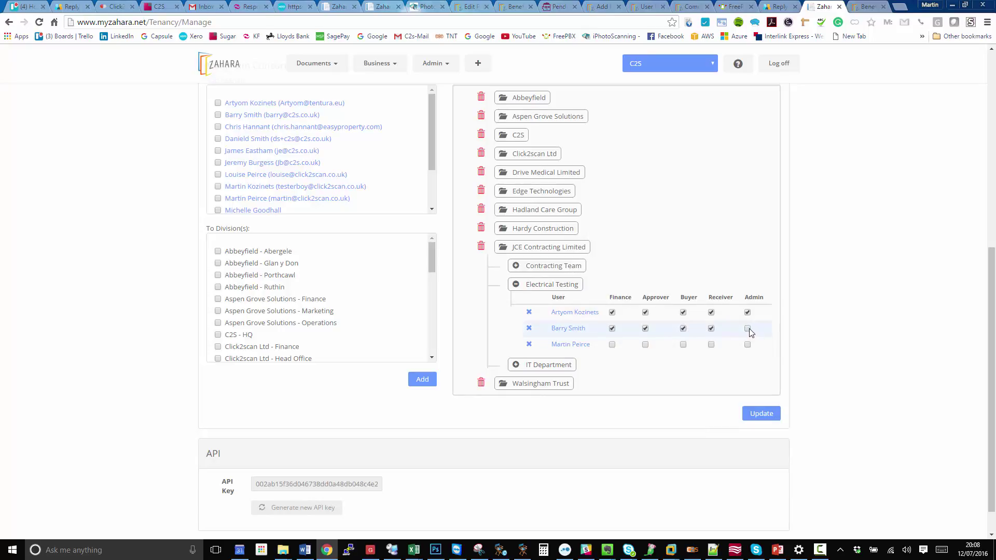
click(766, 415)
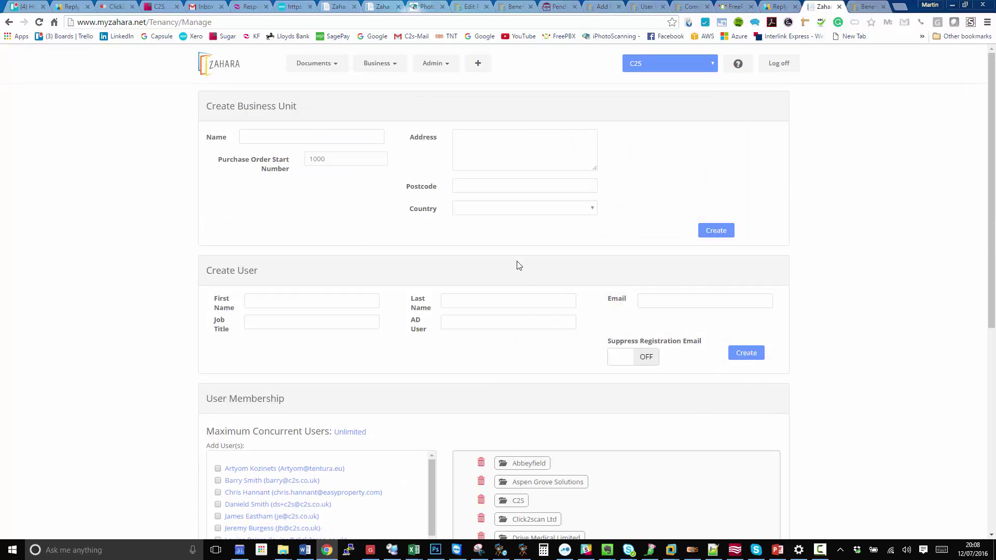
scroll(516, 264, down, 4)
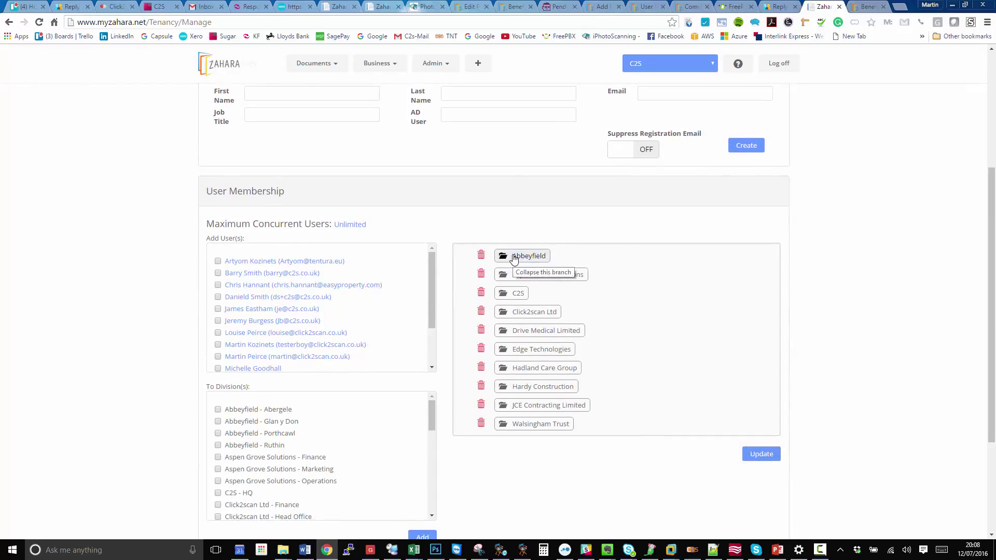
- From the new user's profile, send a password reset link and enable Tenancy Admin
click(268, 273)
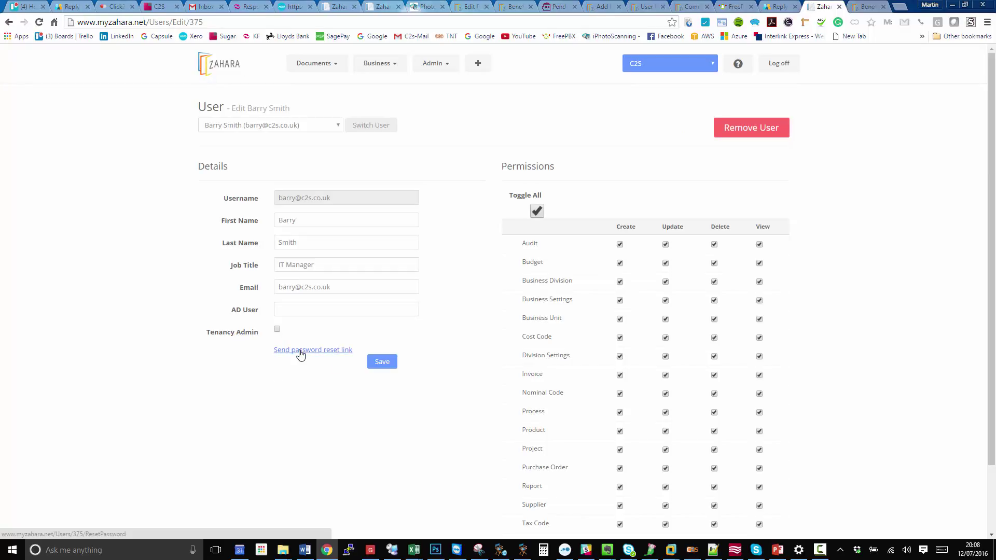
click(301, 350)
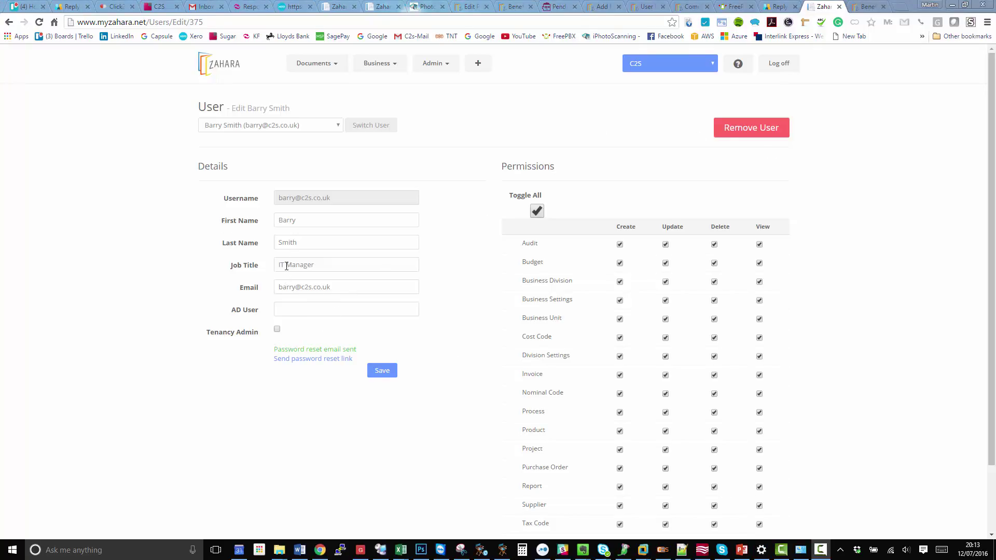
click(277, 329)
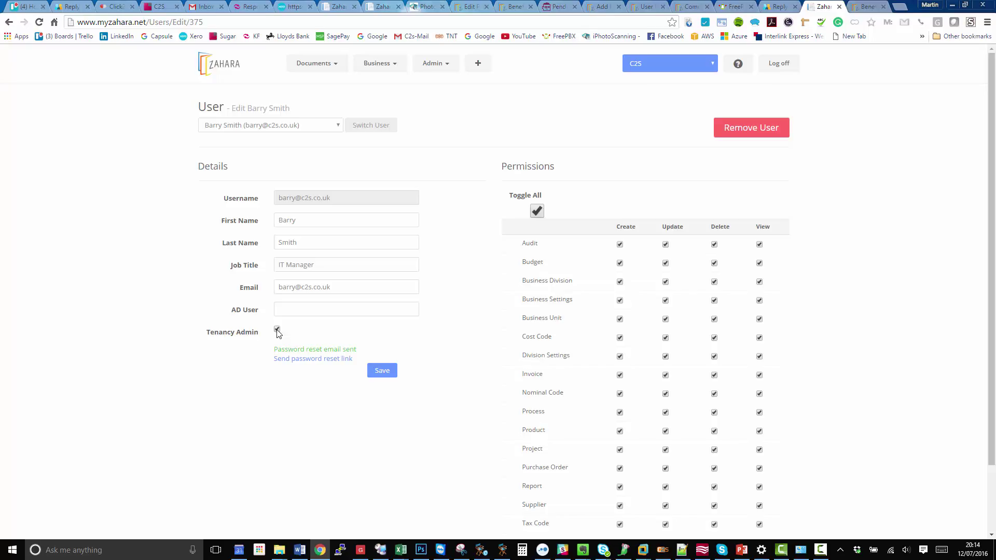
click(682, 69)
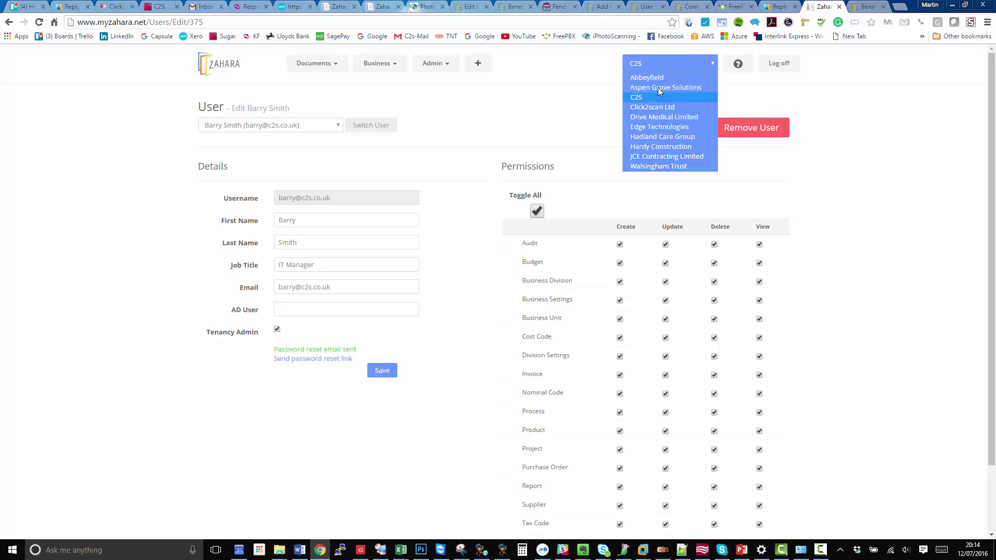
mouse_move(434, 65)
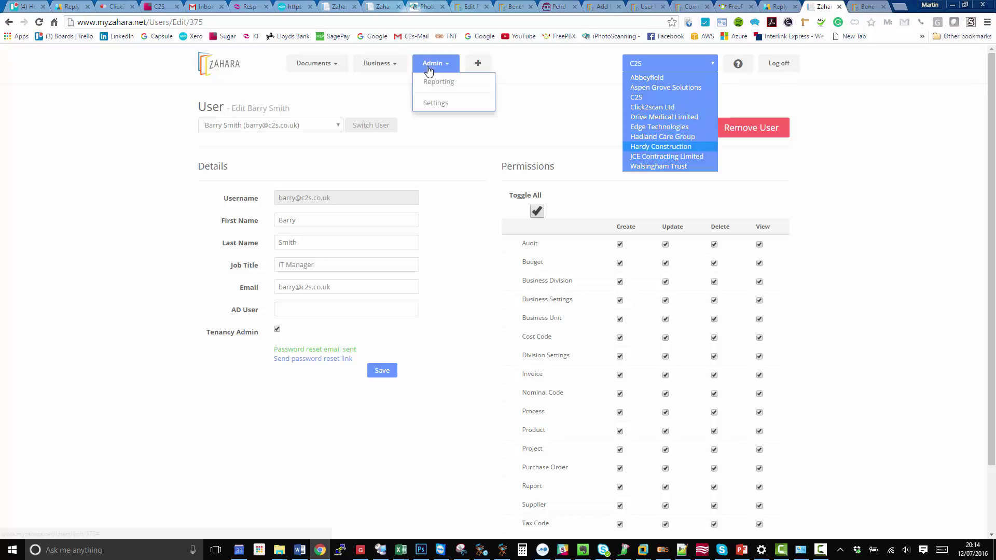